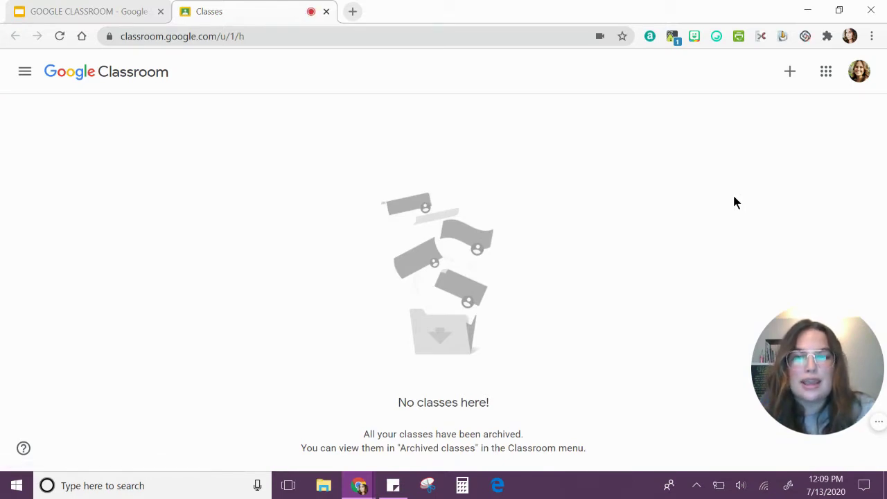
Step: Create a class named with the teacher's name followed by "4th 2020-2021", leaving section, subject and room blank
{"action": "left_click", "coordinate": [788, 73]}
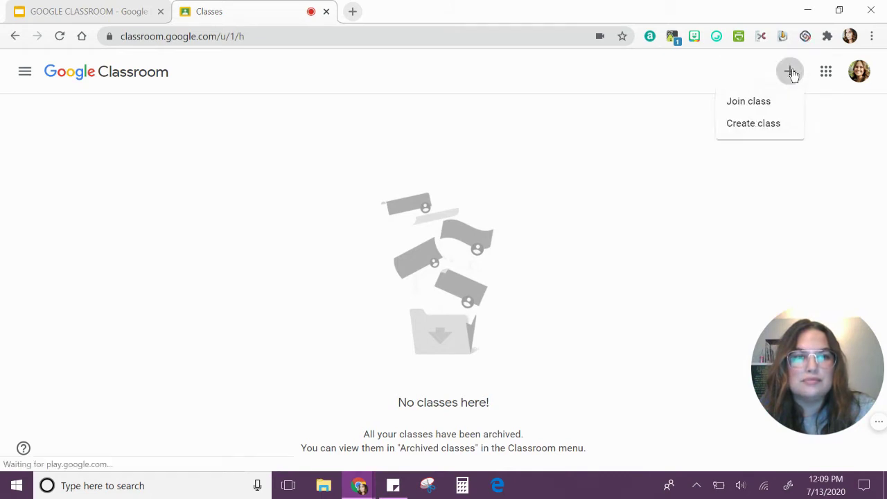
{"action": "left_click", "coordinate": [751, 135]}
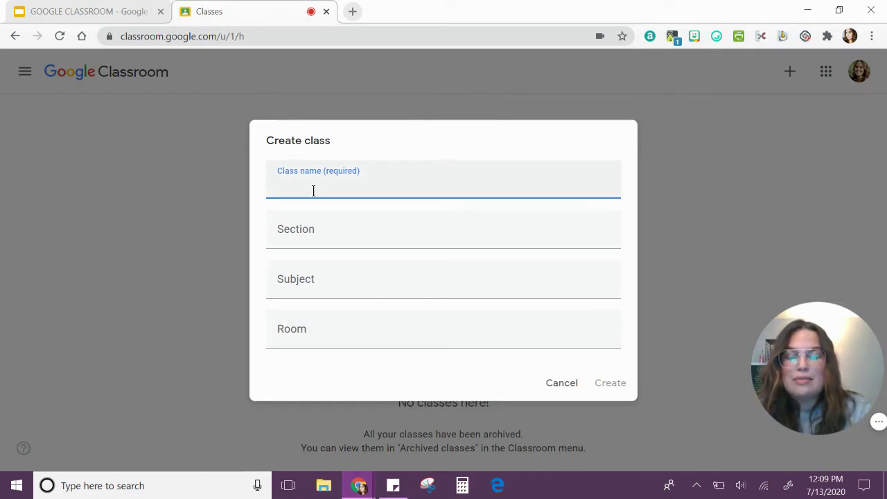
{"action": "type", "text": "Ms. Nevarez's"}
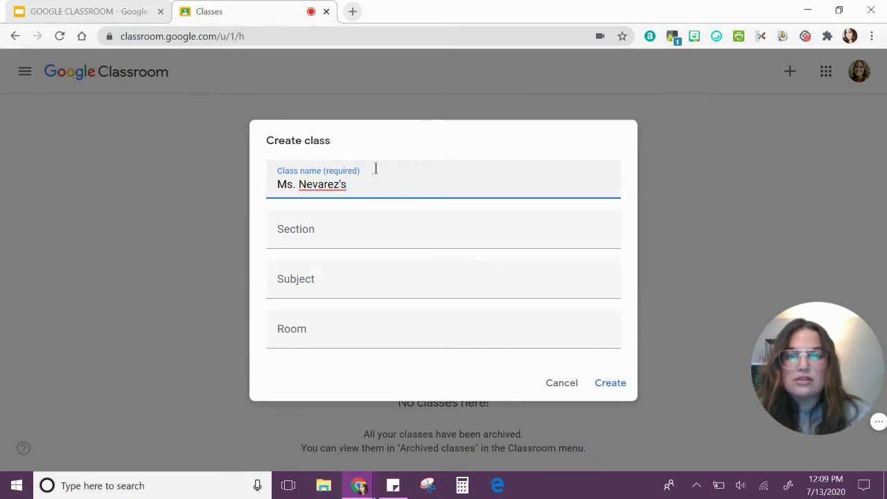
{"action": "type", "text": "4"}
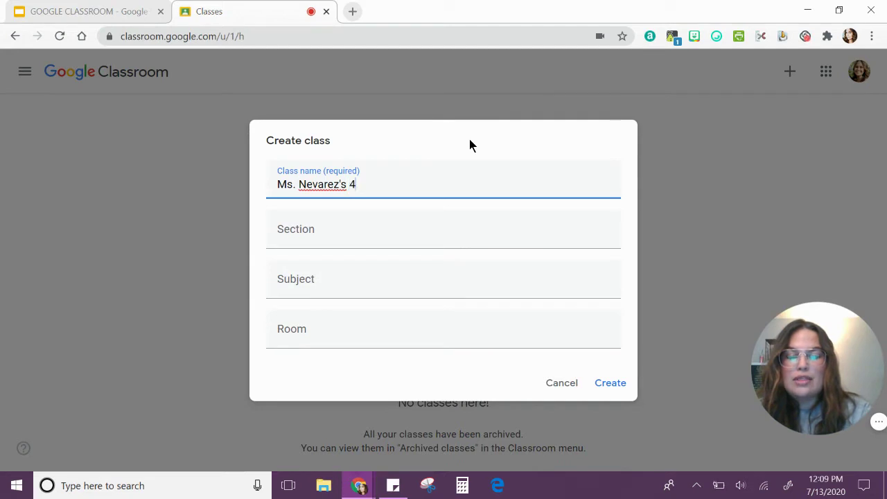
{"action": "type", "text": "th 2020-201"}
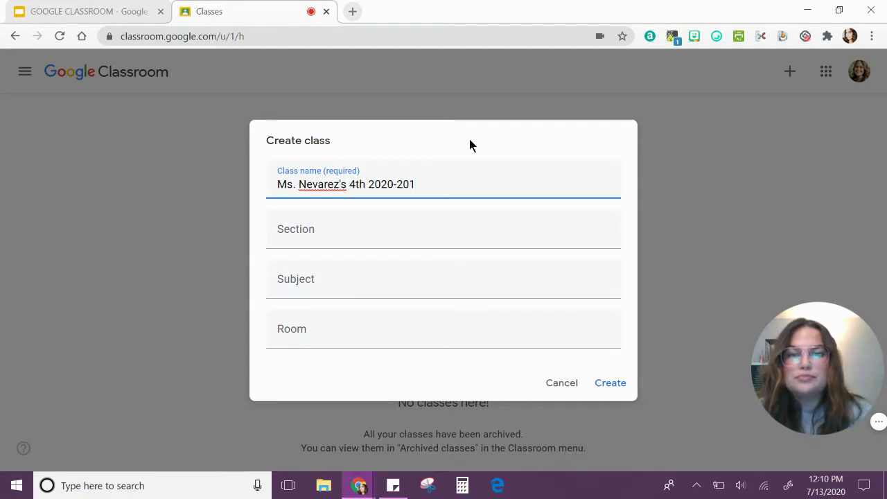
{"action": "key", "text": "BackSpace"}
{"action": "type", "text": "21"}
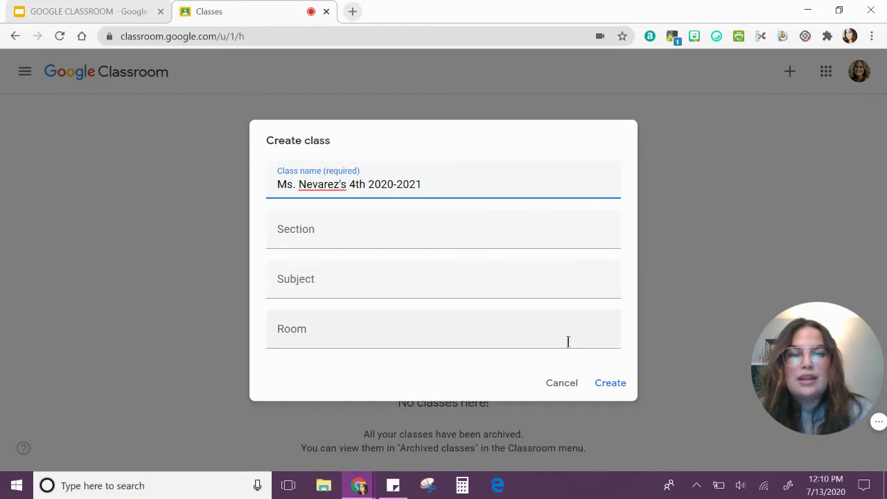
{"action": "left_click", "coordinate": [618, 389]}
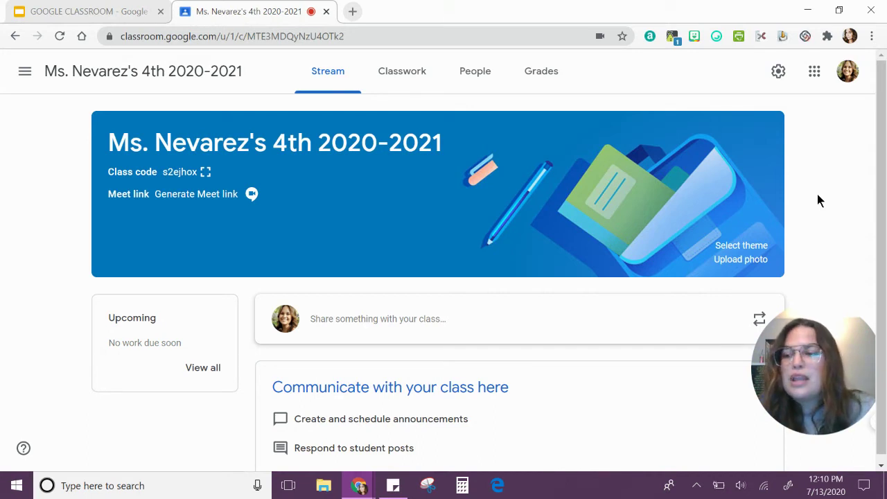
Step: Invite a co-teacher to the class by searching for their first name and choosing their school account
{"action": "left_click", "coordinate": [469, 79]}
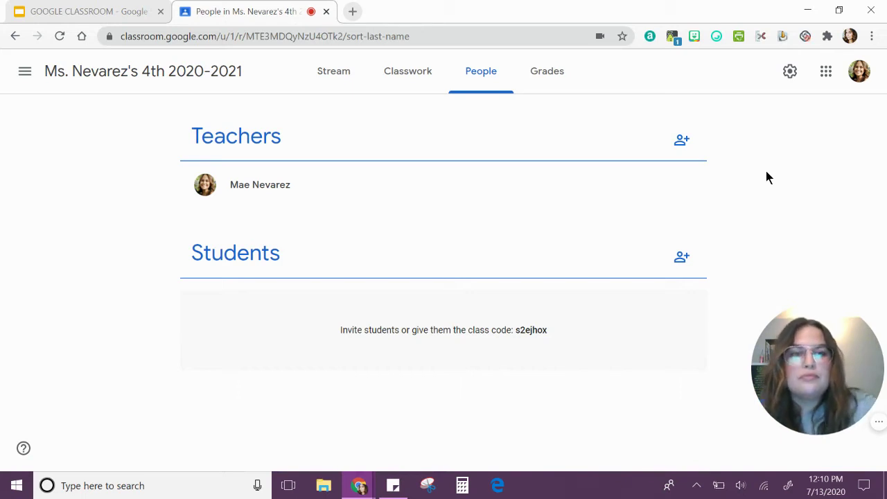
{"action": "left_click", "coordinate": [682, 142]}
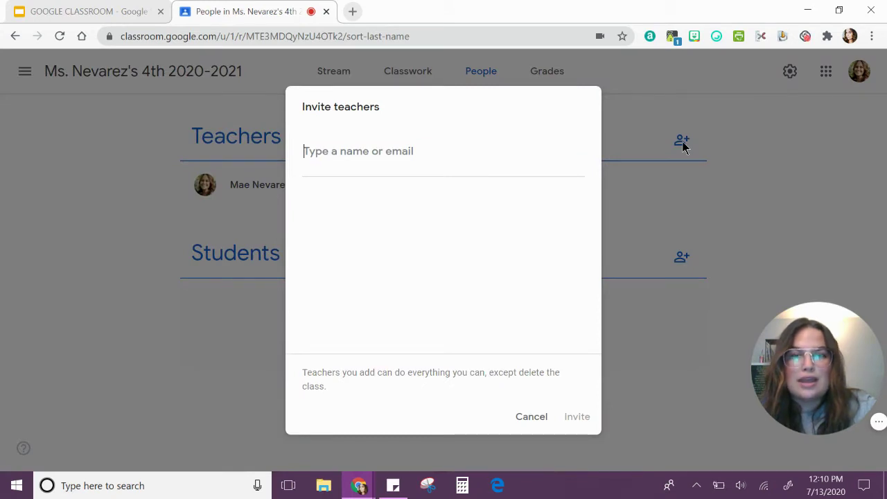
{"action": "type", "text": "jill"}
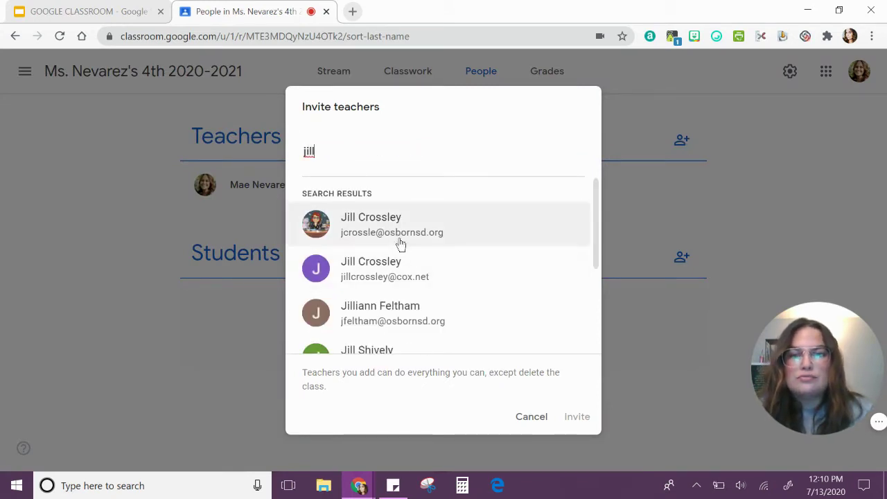
{"action": "left_click", "coordinate": [401, 232]}
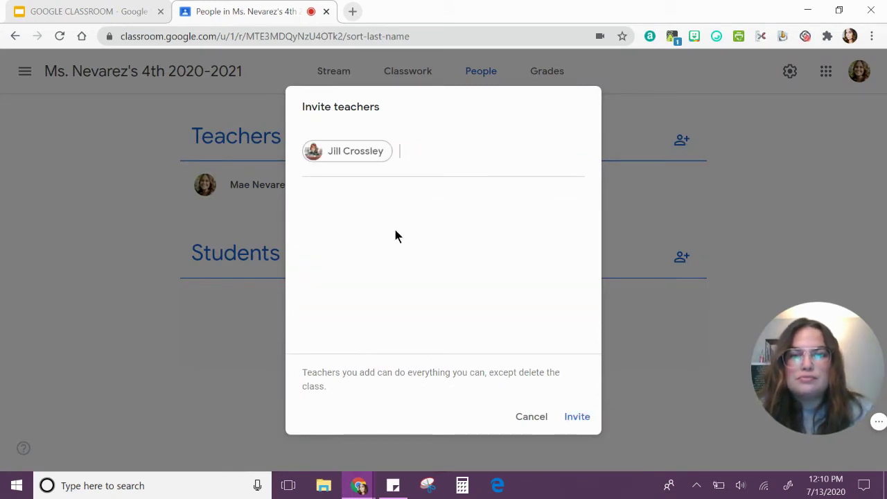
{"action": "left_click", "coordinate": [575, 417]}
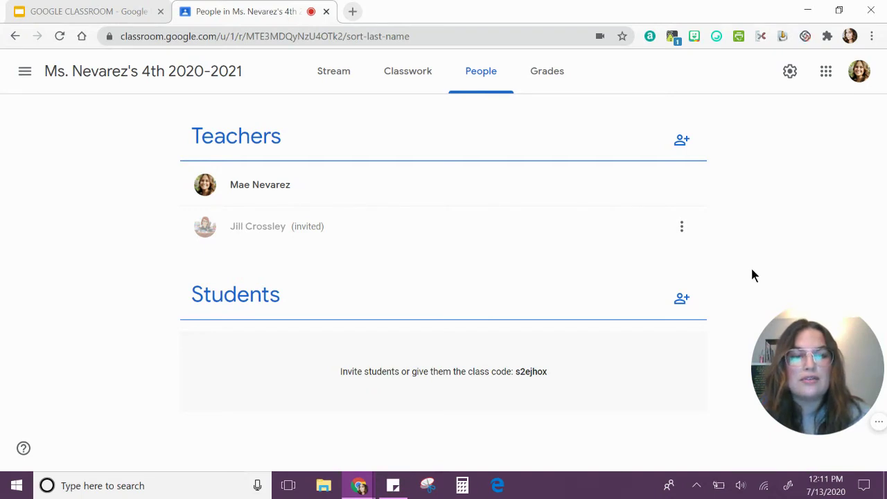
Step: Invite a student to the class by searching for their name and choosing the matching account
{"action": "left_click", "coordinate": [680, 302]}
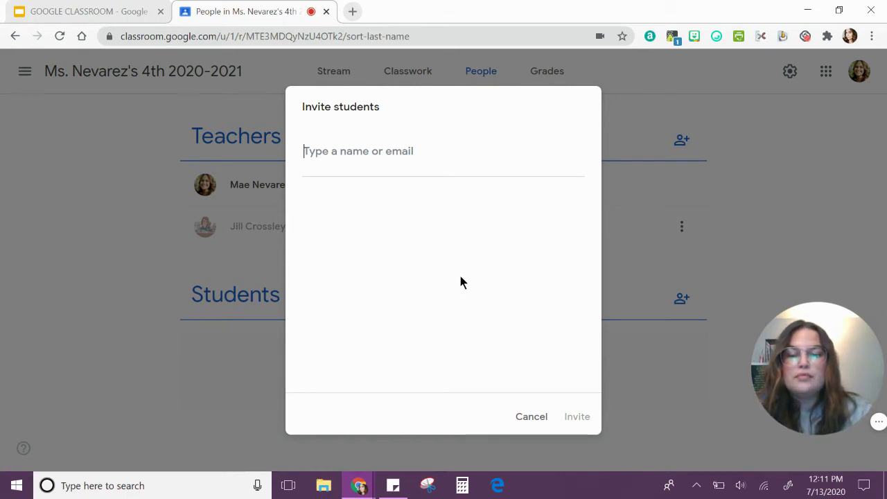
{"action": "type", "text": "abb"}
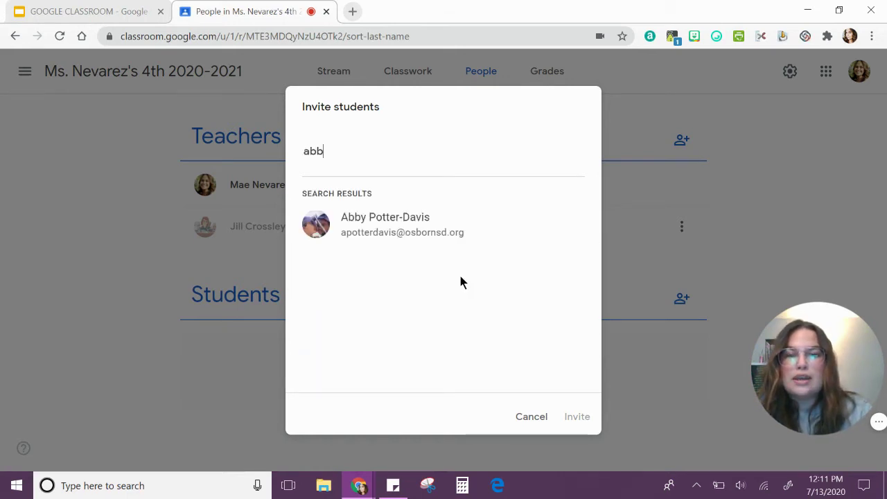
{"action": "left_click", "coordinate": [400, 237]}
{"action": "left_click", "coordinate": [575, 418]}
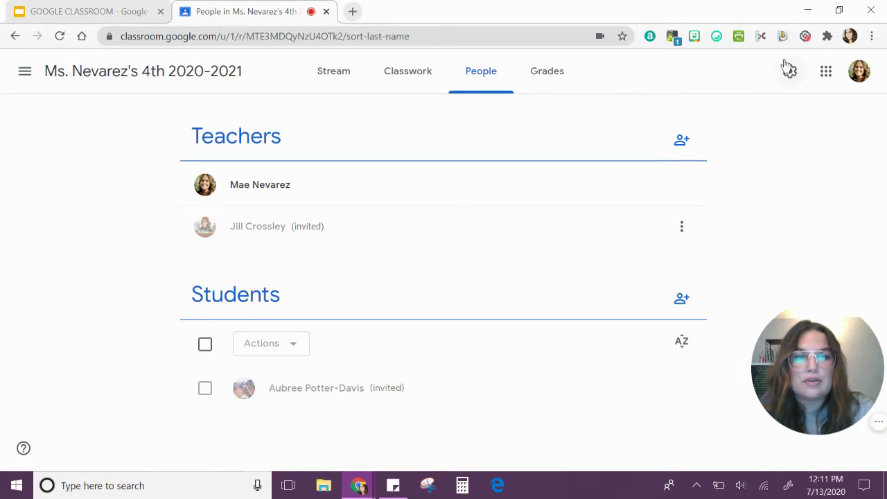
Step: Open the class settings and go to the General section
{"action": "left_click", "coordinate": [792, 79]}
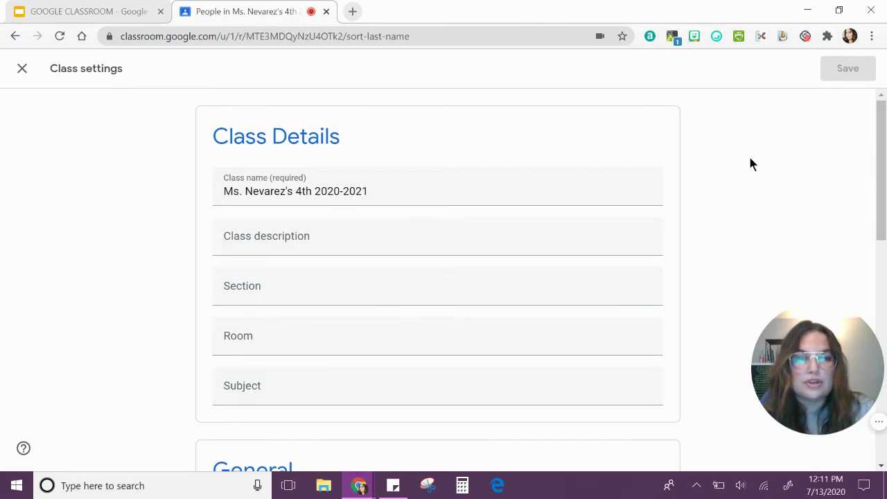
{"action": "scroll", "coordinate": [739, 171], "scroll_direction": "down", "scroll_amount": 3}
{"action": "scroll", "coordinate": [738, 171], "scroll_direction": "down", "scroll_amount": 3}
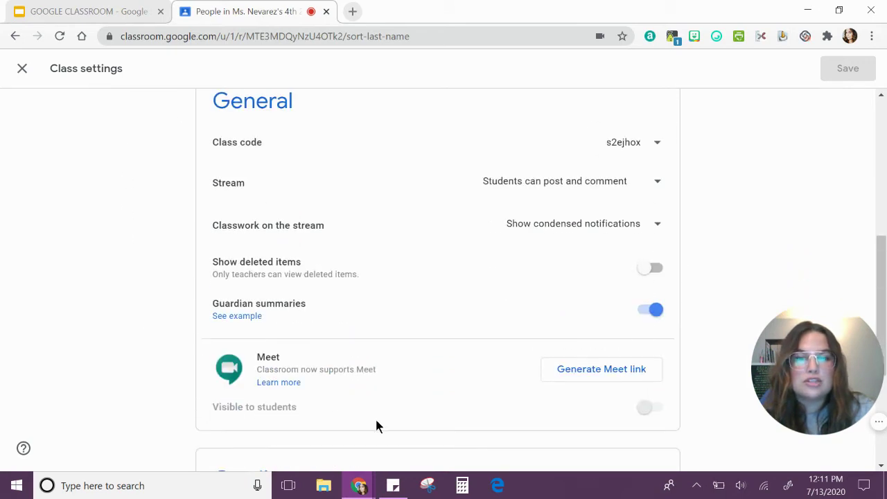
{"action": "scroll", "coordinate": [831, 265], "scroll_direction": "up", "scroll_amount": 1}
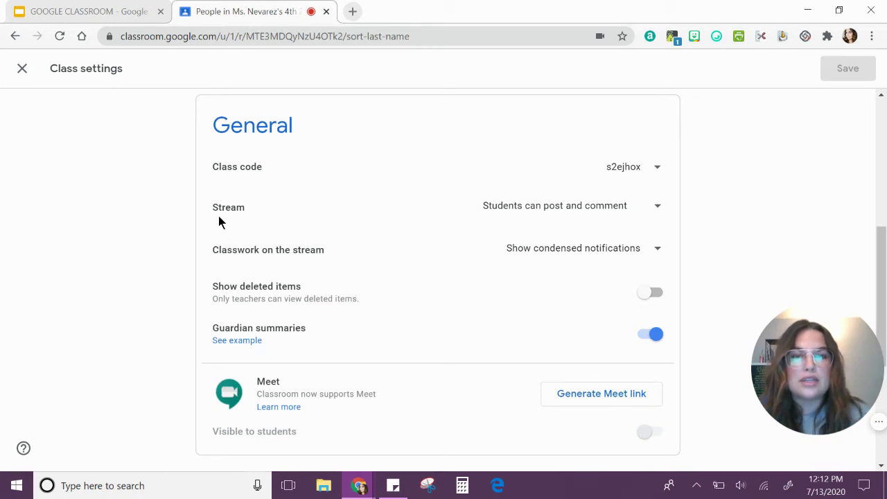
Step: Set Stream to "Only teachers can post or comment" and Classwork on the stream to "Hide notifications"
{"action": "left_click", "coordinate": [586, 208]}
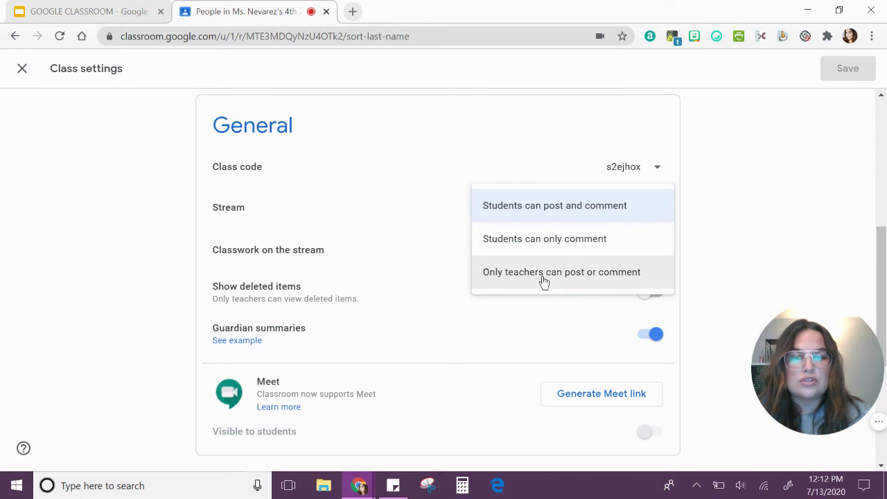
{"action": "left_click", "coordinate": [544, 278]}
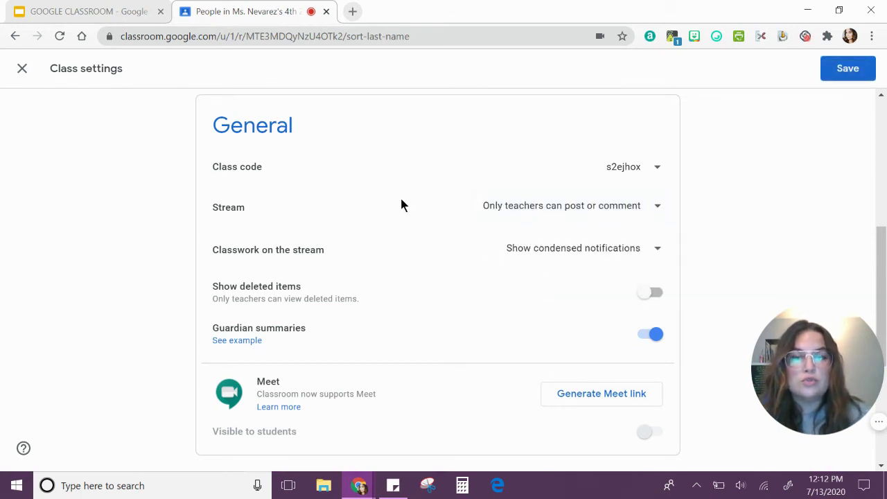
{"action": "left_click", "coordinate": [570, 214]}
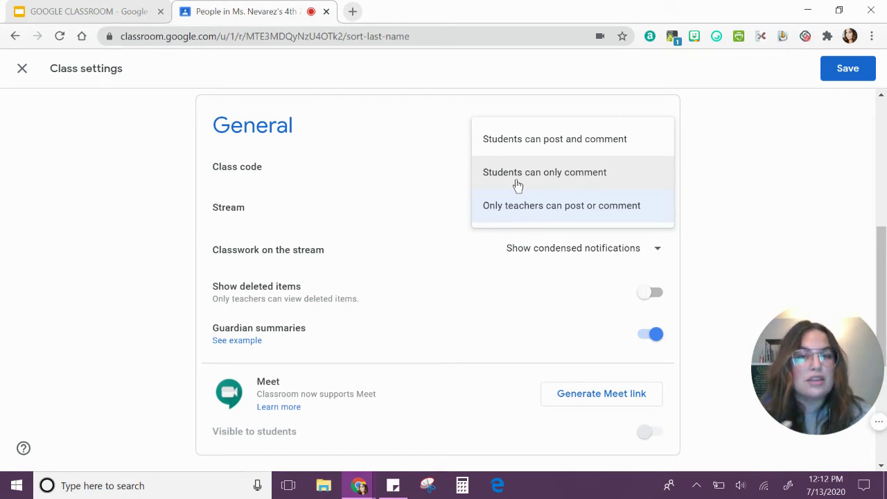
{"action": "left_click", "coordinate": [528, 216]}
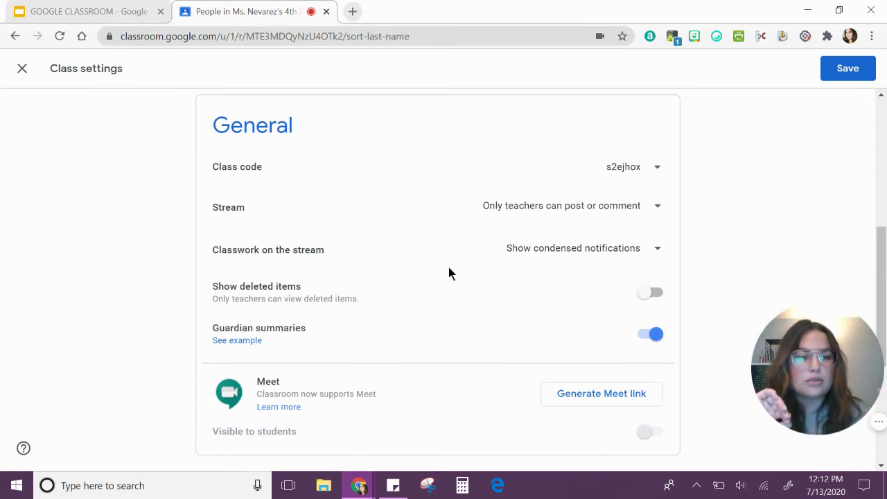
{"action": "left_click", "coordinate": [554, 252]}
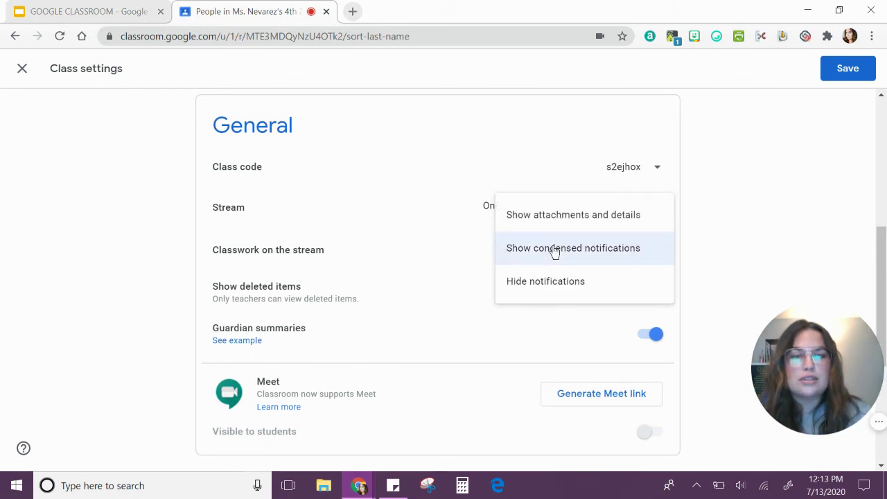
{"action": "left_click", "coordinate": [547, 282]}
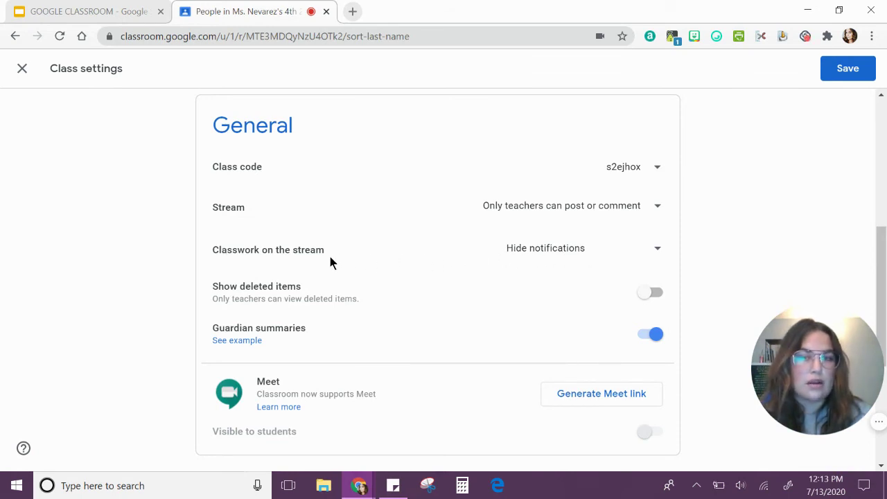
Step: Generate a Meet link for the class that is not visible to students, and save the class settings
{"action": "scroll", "coordinate": [421, 311], "scroll_direction": "down", "scroll_amount": 1}
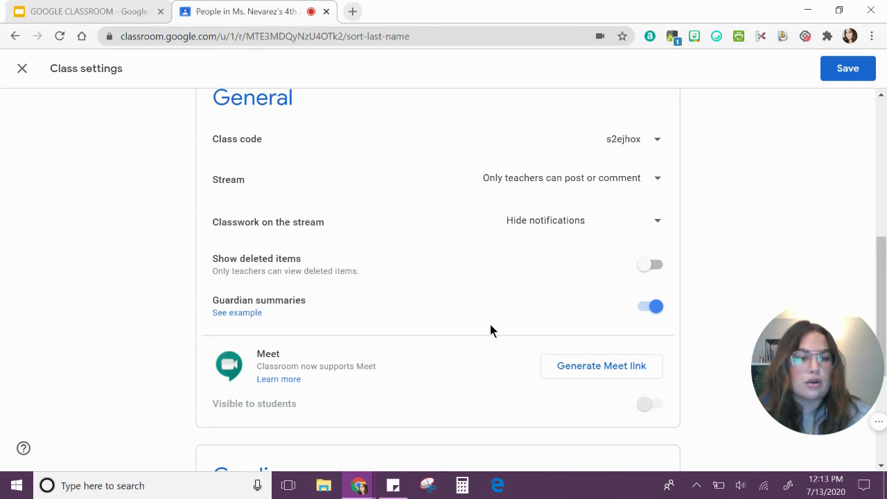
{"action": "scroll", "coordinate": [490, 328], "scroll_direction": "down", "scroll_amount": 1}
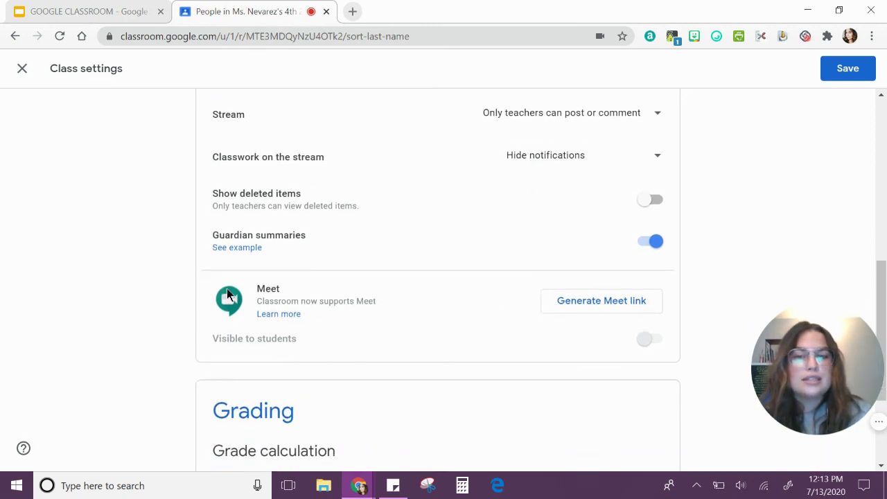
{"action": "left_click", "coordinate": [576, 310]}
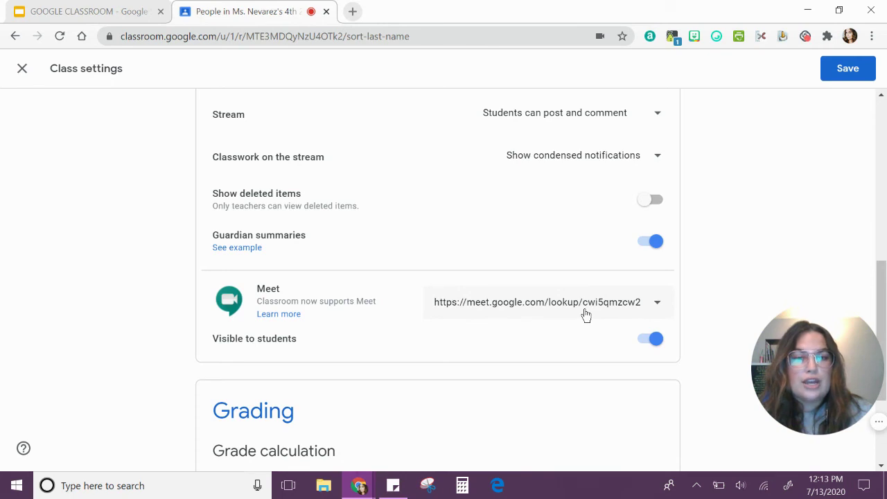
{"action": "left_click", "coordinate": [655, 302]}
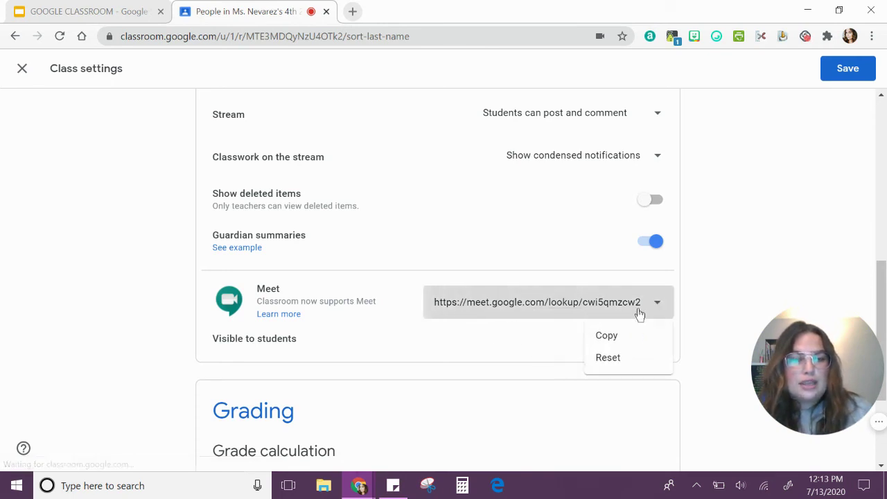
{"action": "left_click", "coordinate": [515, 353]}
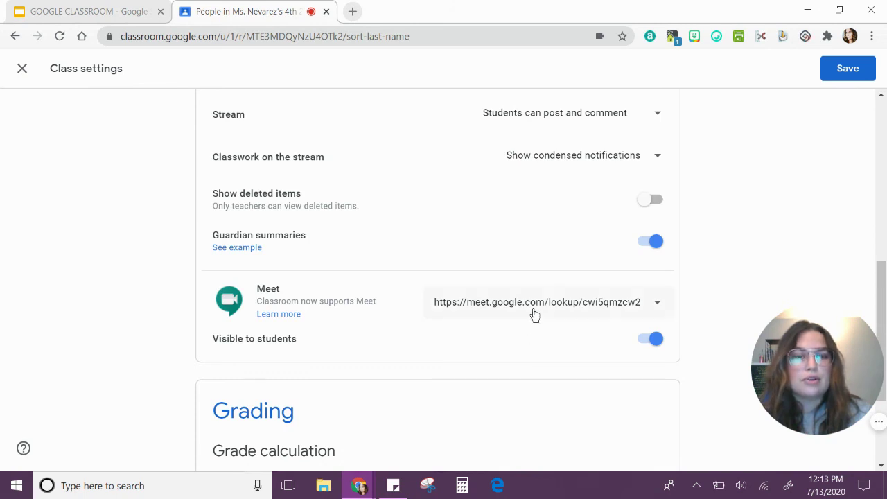
{"action": "left_click", "coordinate": [652, 344]}
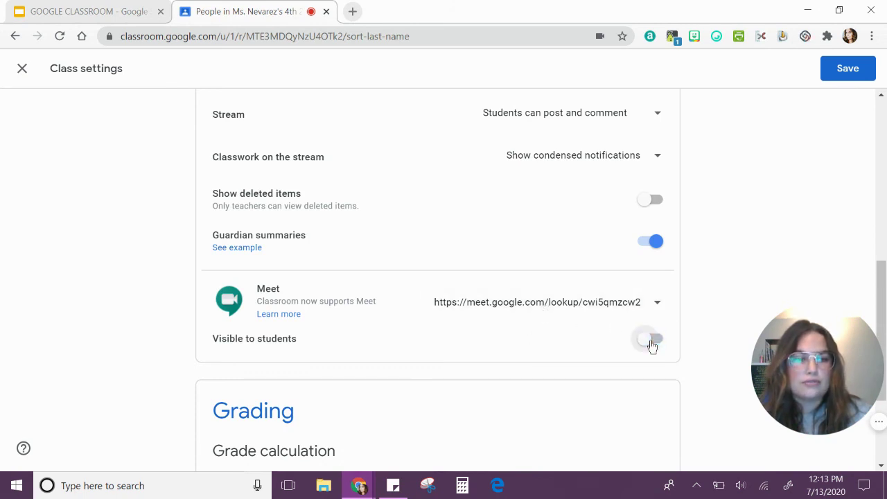
{"action": "scroll", "coordinate": [693, 305], "scroll_direction": "down", "scroll_amount": 3}
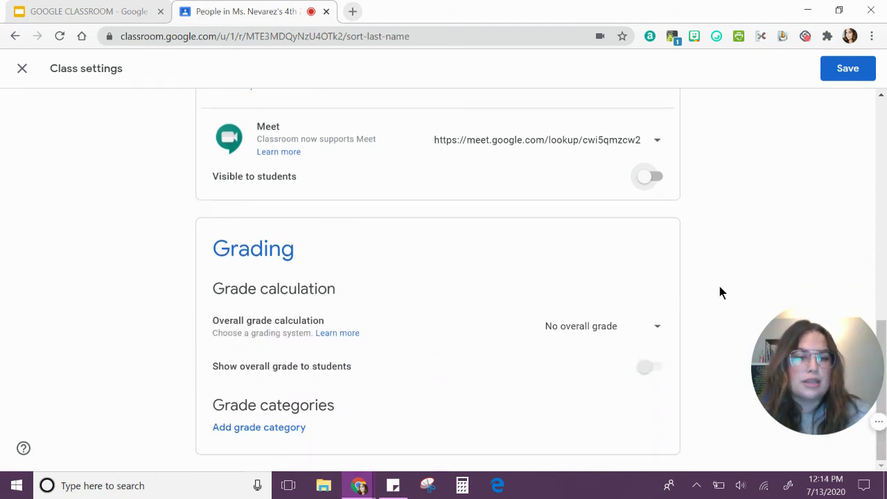
{"action": "scroll", "coordinate": [718, 292], "scroll_direction": "up", "scroll_amount": 9}
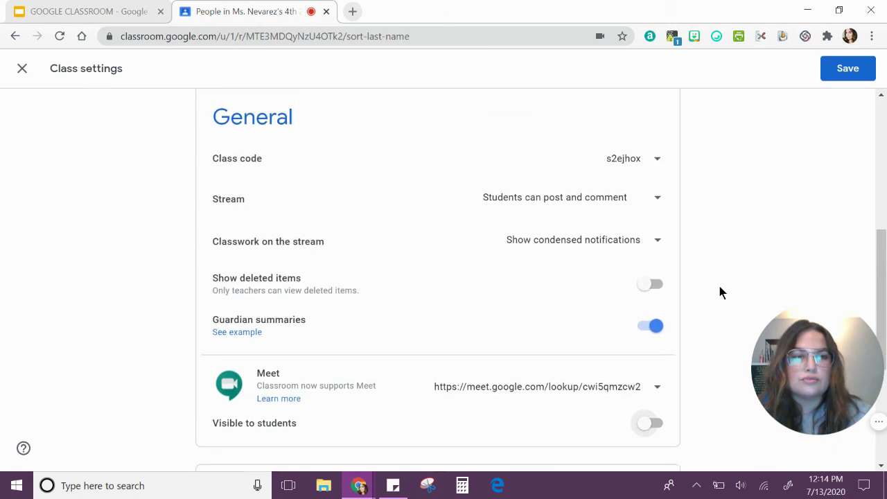
{"action": "left_click", "coordinate": [844, 65]}
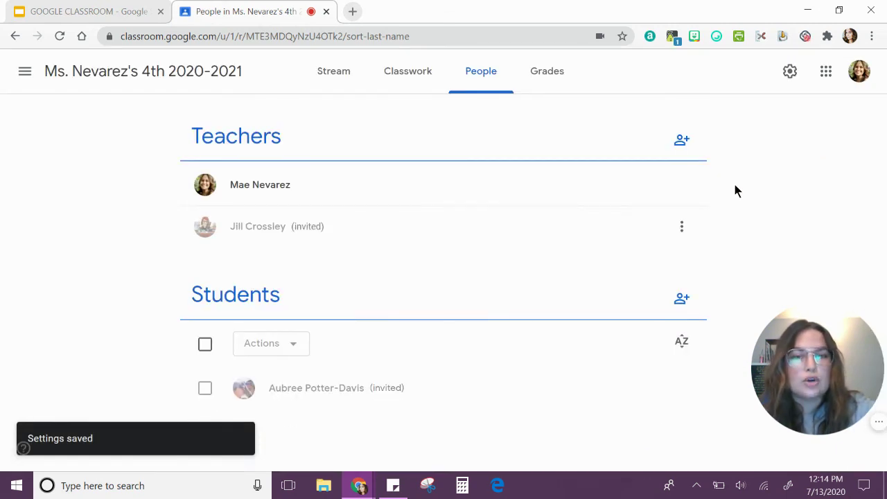
Step: Return to the class stream and check the Meet link's visibility in the class banner
{"action": "left_click", "coordinate": [333, 82]}
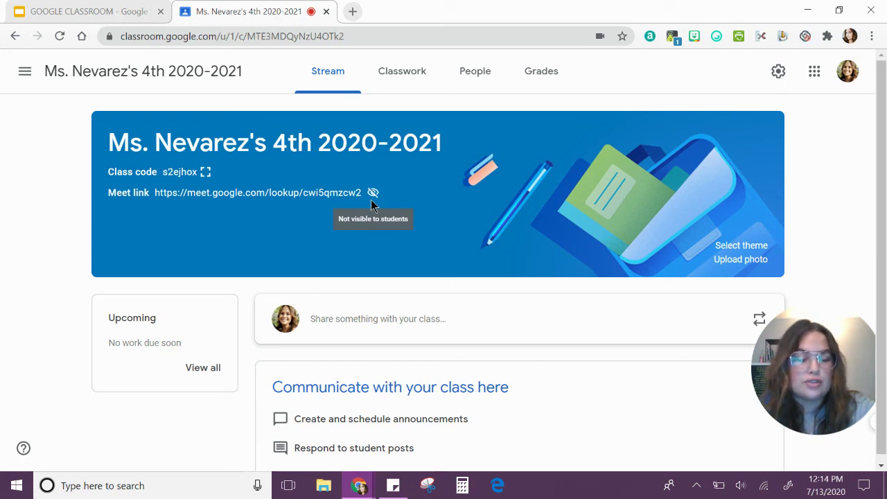
{"action": "scroll", "coordinate": [64, 226], "scroll_direction": "down", "scroll_amount": 1}
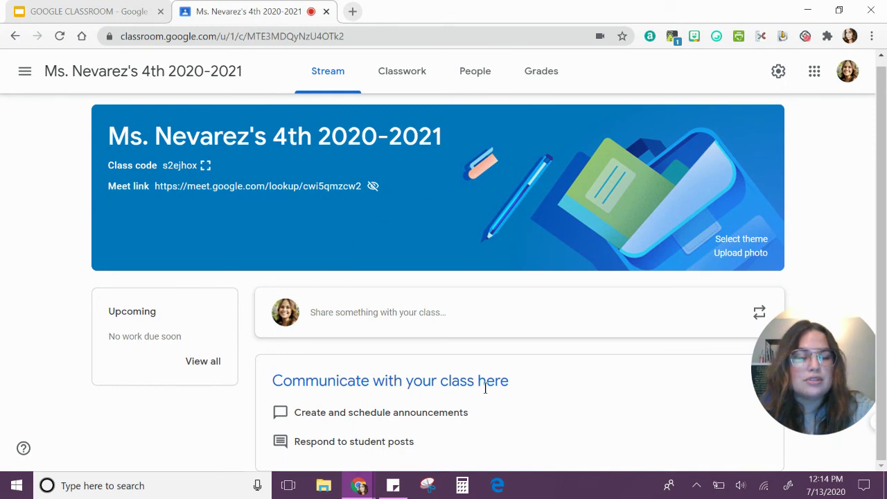
Step: Review the class's Classwork, People and Grades pages in order, and return to the Stream page
{"action": "left_click", "coordinate": [406, 64]}
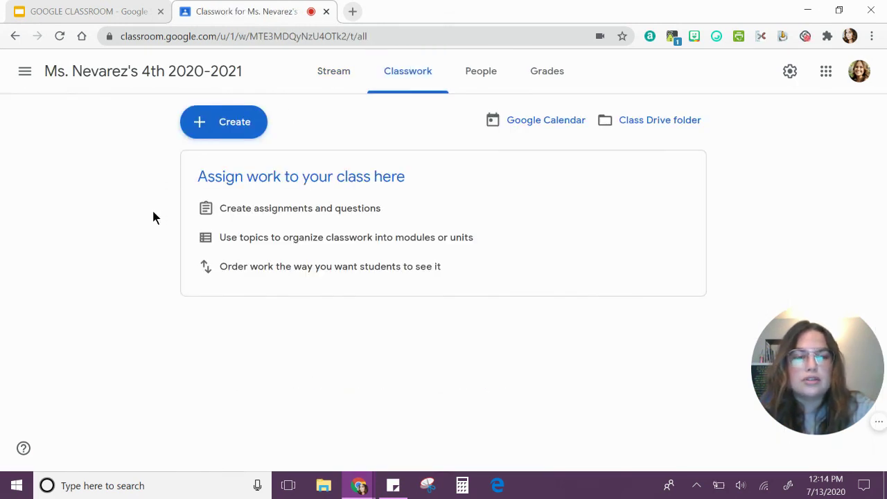
{"action": "left_click", "coordinate": [490, 89]}
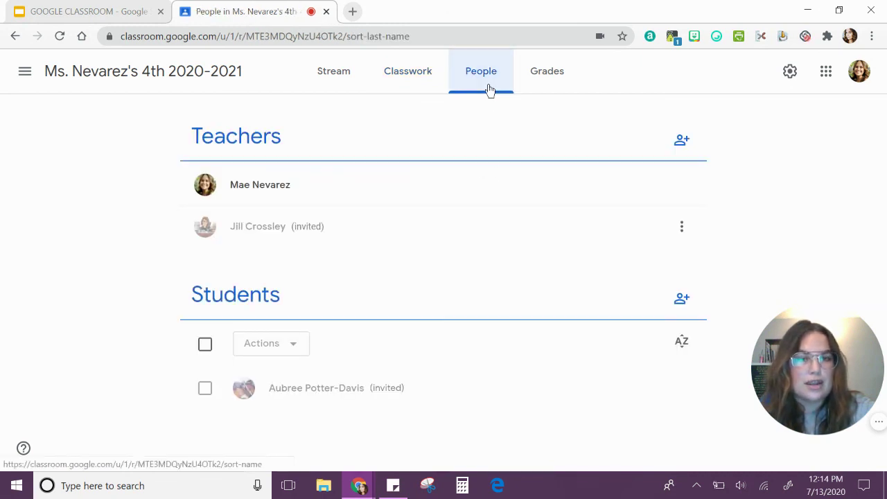
{"action": "left_click", "coordinate": [548, 89]}
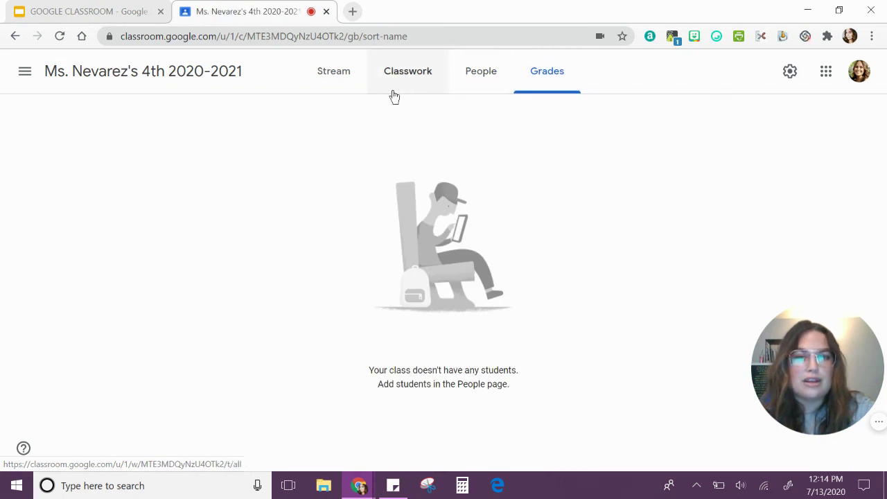
{"action": "left_click", "coordinate": [331, 85]}
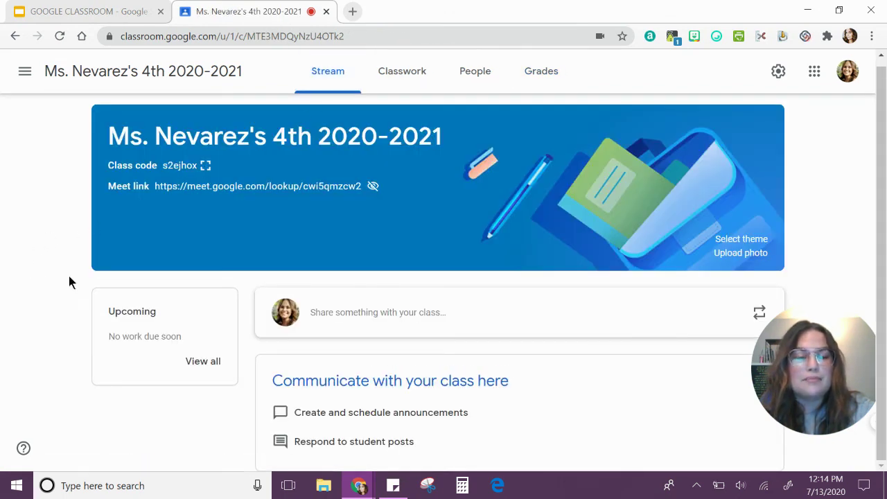
Step: Switch to the GOOGLE CLASSROOM presentation in Google Slides and advance the slideshow to the Performance Task slide
{"action": "mouse_move", "coordinate": [808, 404]}
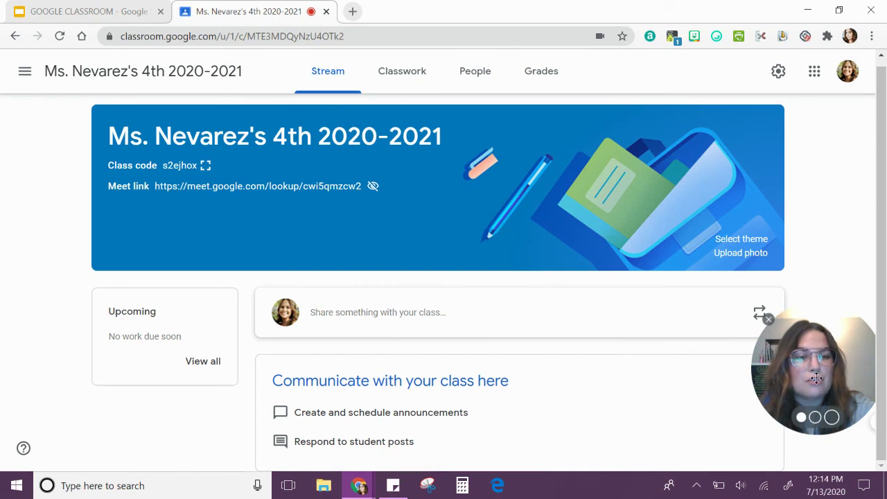
{"action": "left_click_drag", "start_coordinate": [816, 377], "coordinate": [593, 343]}
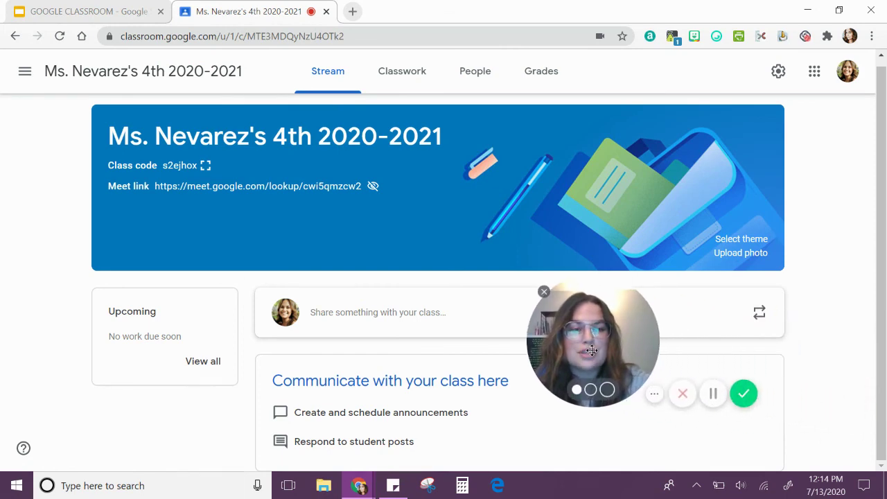
{"action": "left_click", "coordinate": [88, 13]}
{"action": "left_click", "coordinate": [116, 444]}
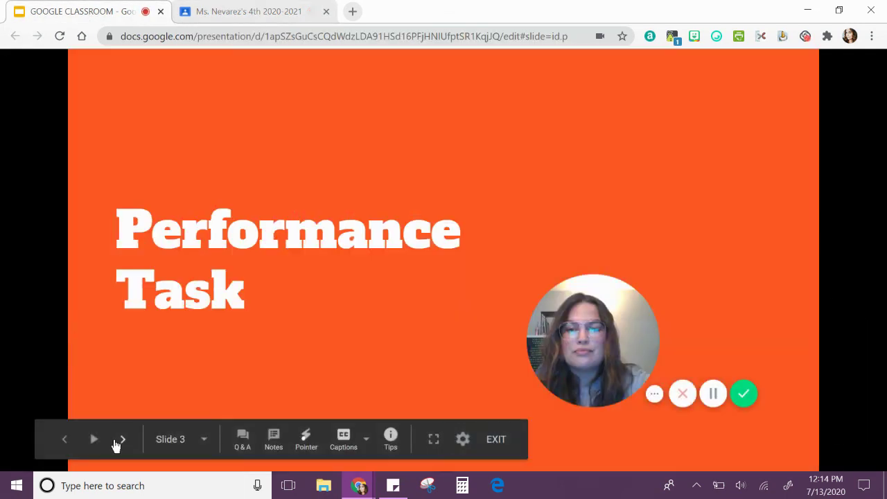